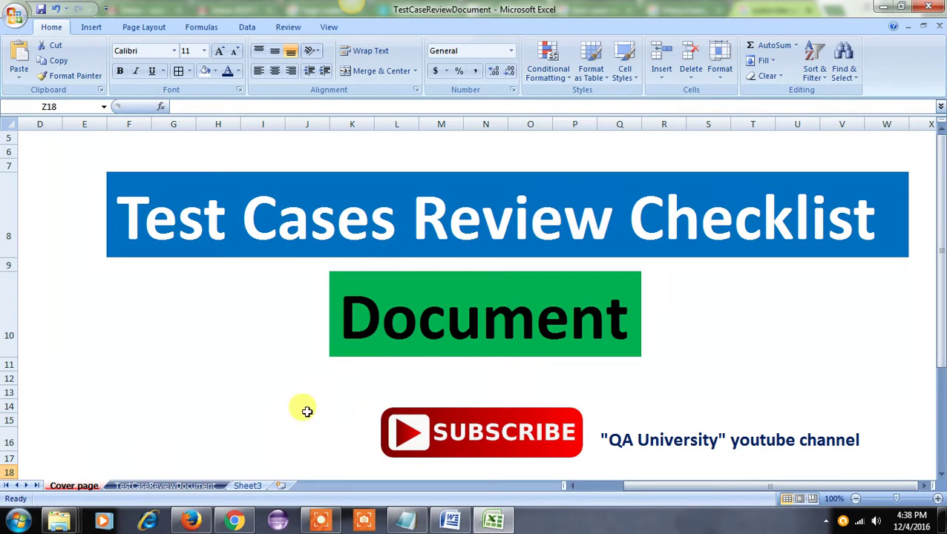
{"action": "left_click", "coordinate": [179, 486]}
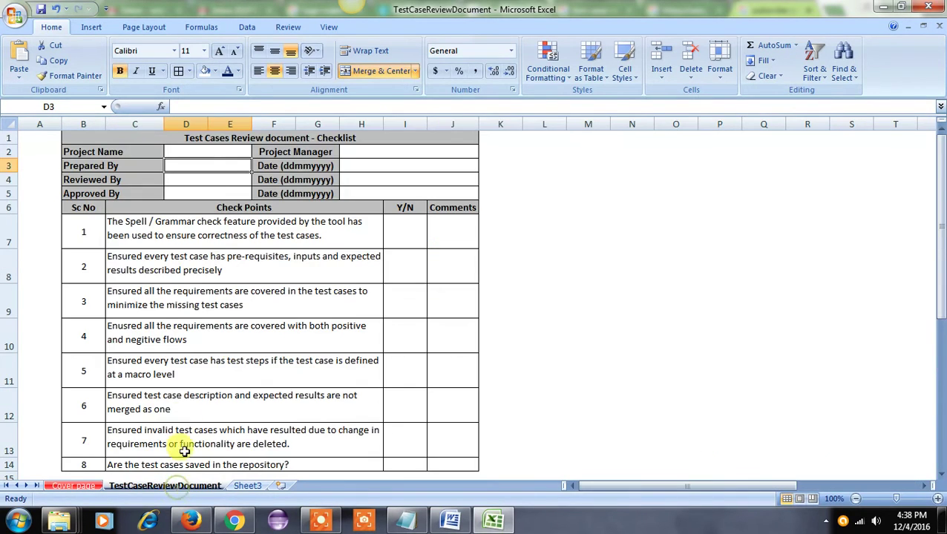
{"action": "left_click", "coordinate": [212, 356]}
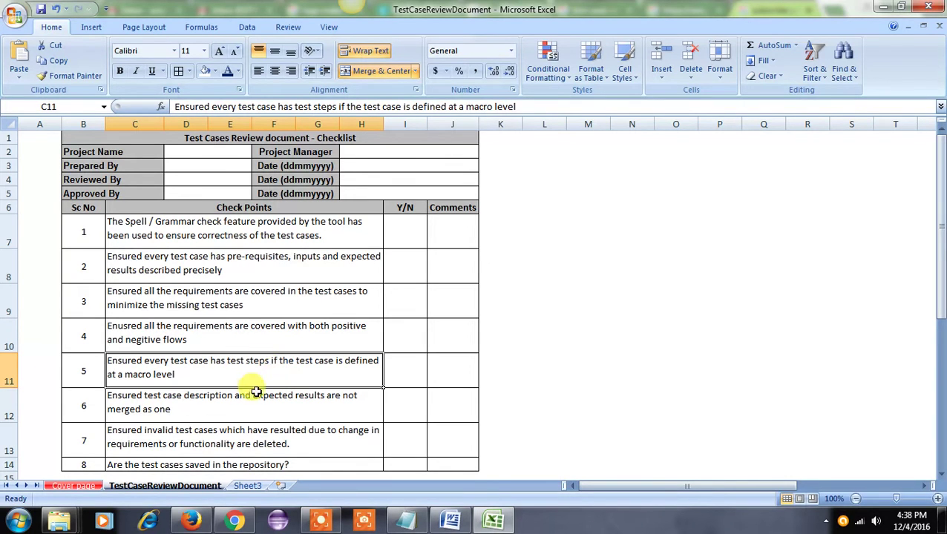
{"action": "left_click", "coordinate": [181, 153]}
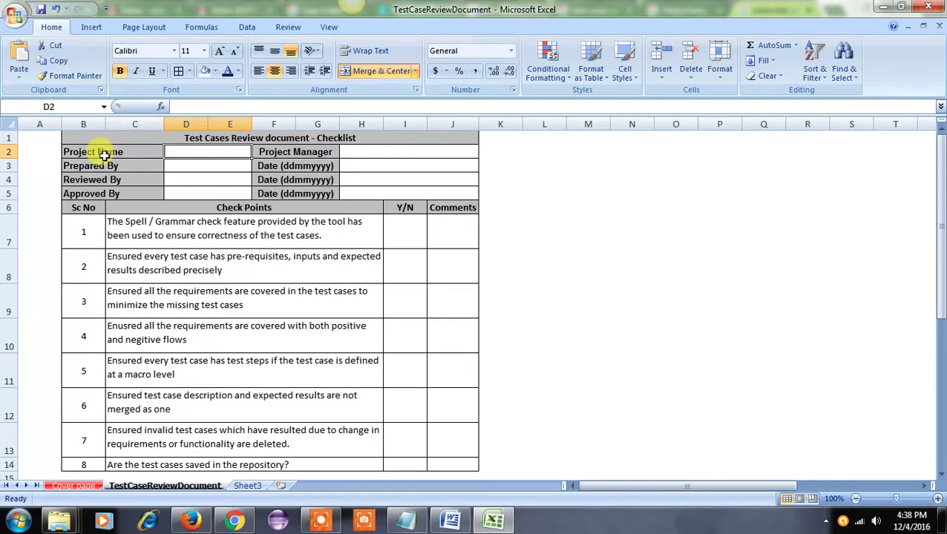
{"action": "left_click", "coordinate": [97, 152]}
{"action": "left_click", "coordinate": [173, 152]}
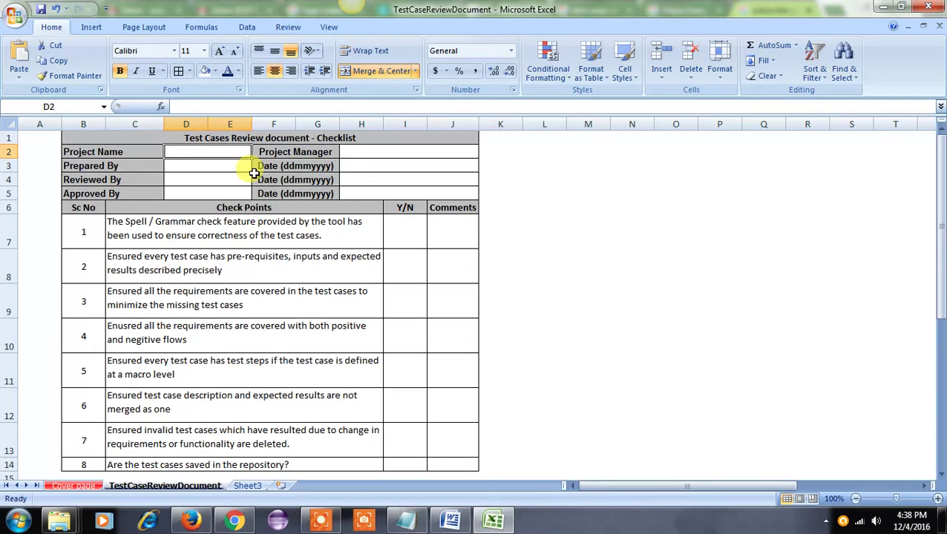
Step: Enter Facebook.com in D2 for Project Name and Name of the PM in H2 for Project Manager
{"action": "type", "text": "Face"}
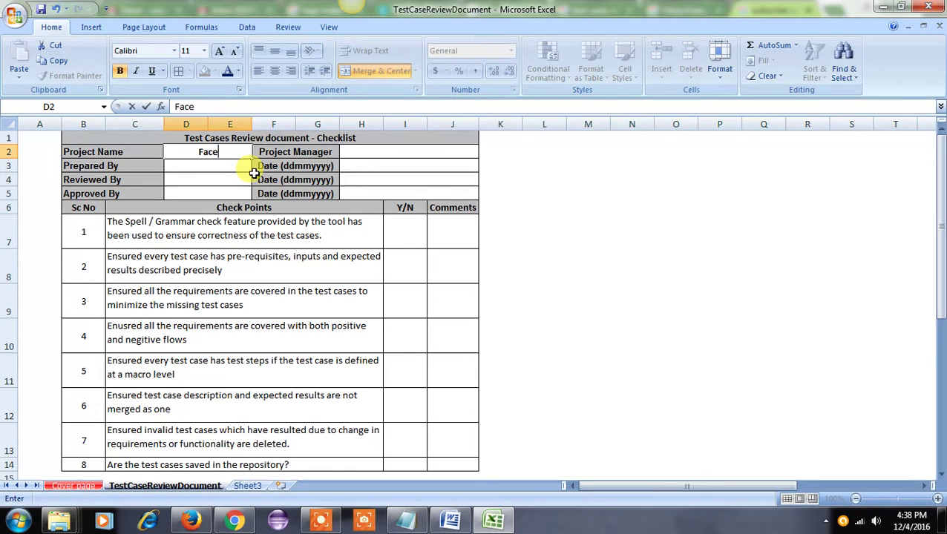
{"action": "type", "text": "book.com"}
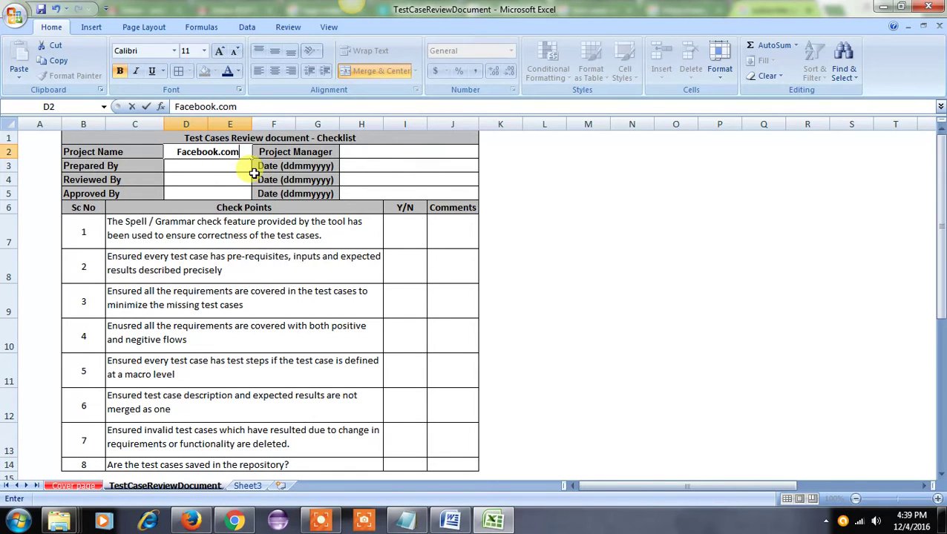
{"action": "left_click", "coordinate": [348, 151]}
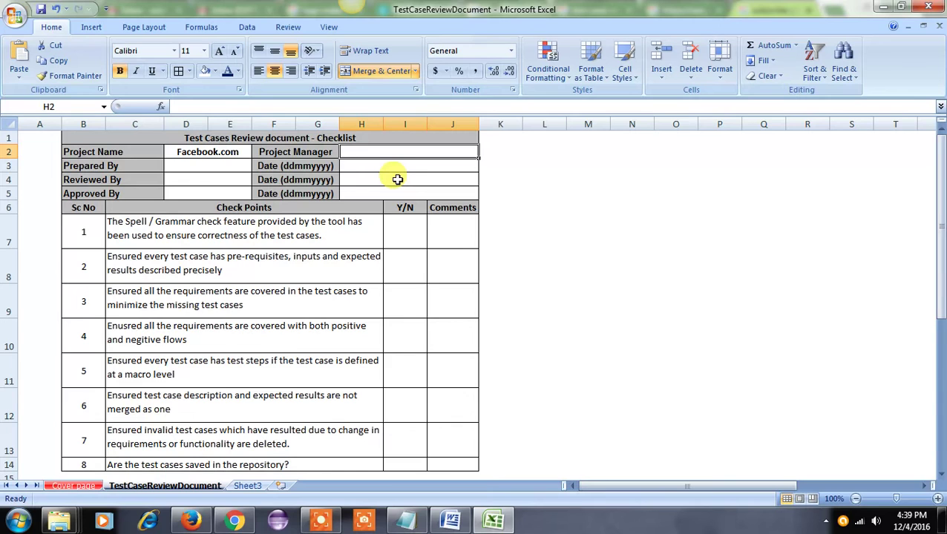
{"action": "type", "text": "N"}
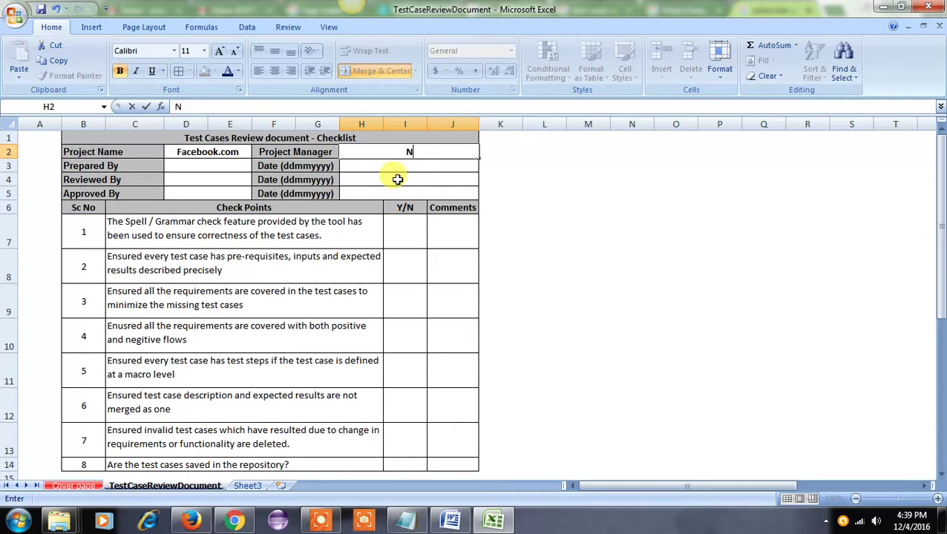
{"action": "type", "text": "ame of the PM"}
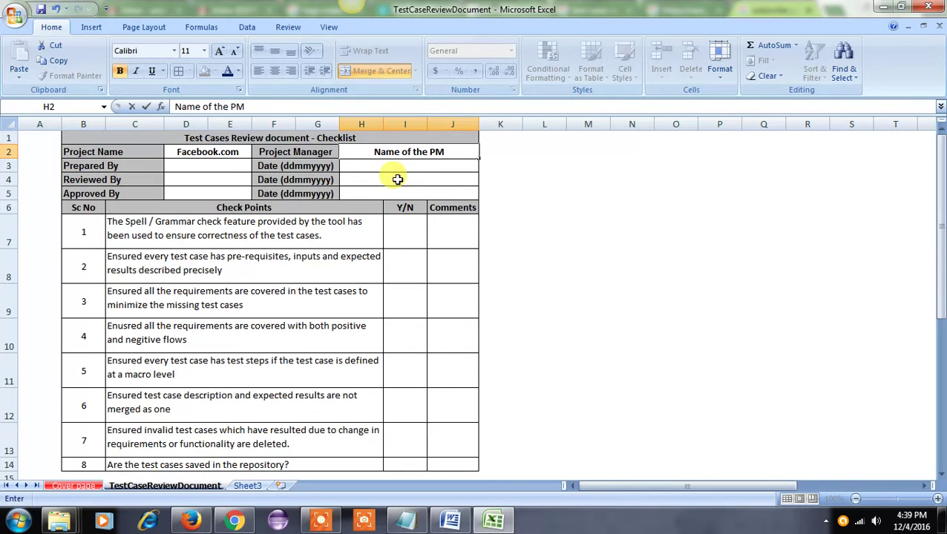
{"action": "left_click", "coordinate": [182, 170]}
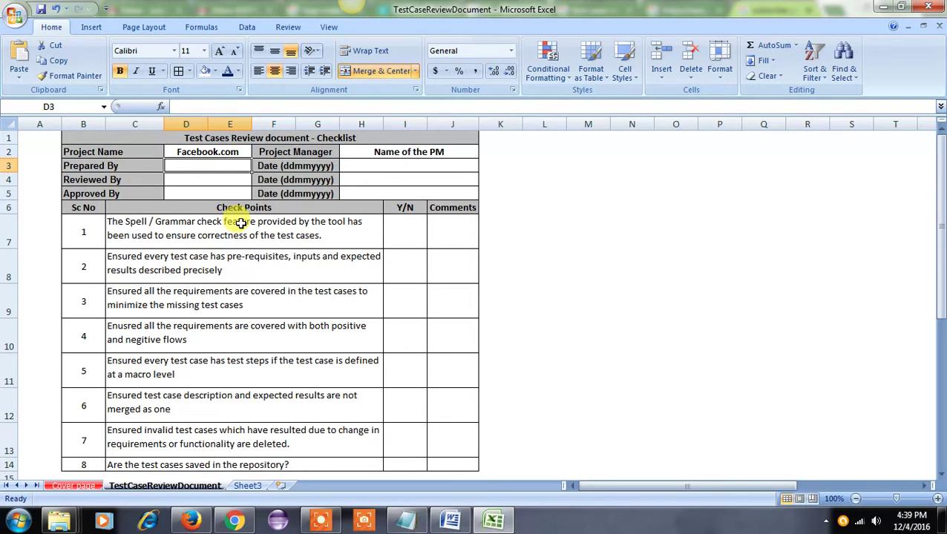
Step: Enter the preparer's name under Prepared By and the reviewer's name under Reviewed By
{"action": "type", "text": "John"}
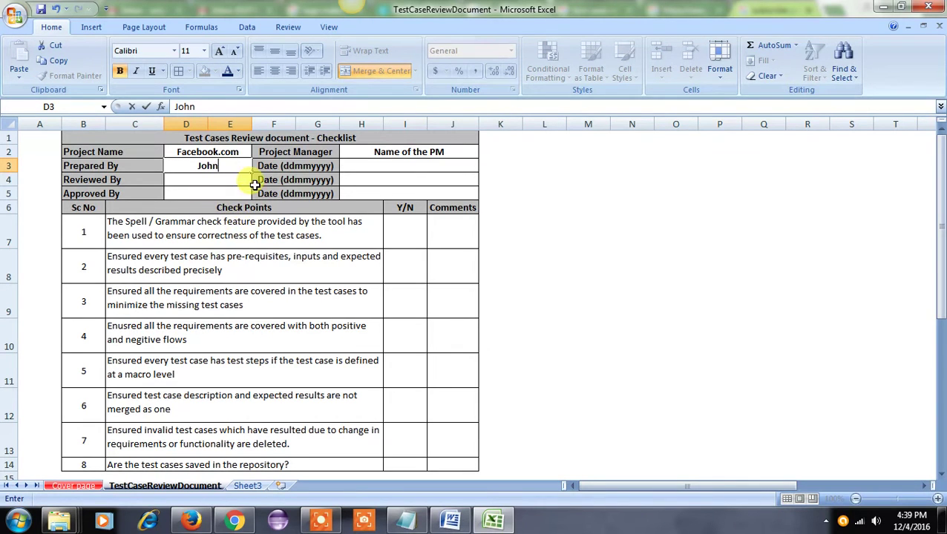
{"action": "left_click", "coordinate": [385, 168]}
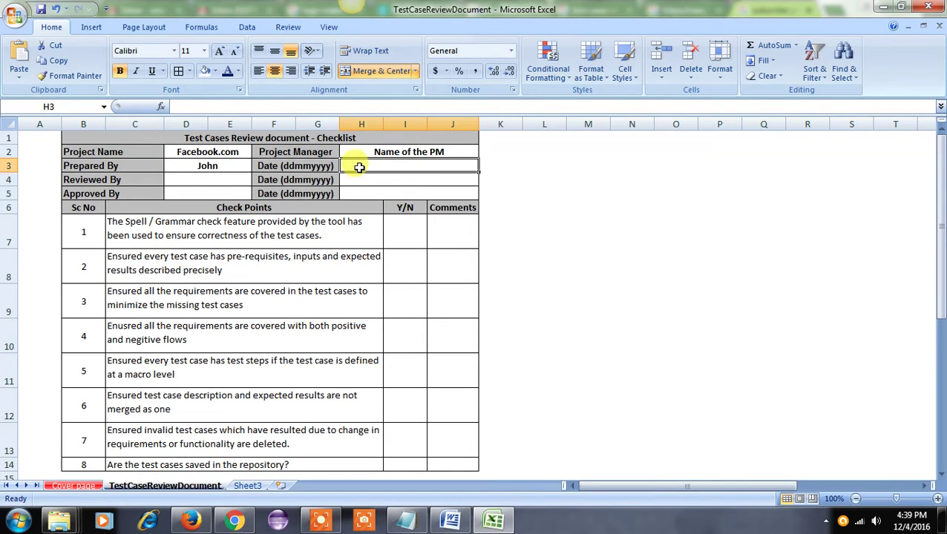
{"action": "left_click", "coordinate": [205, 178]}
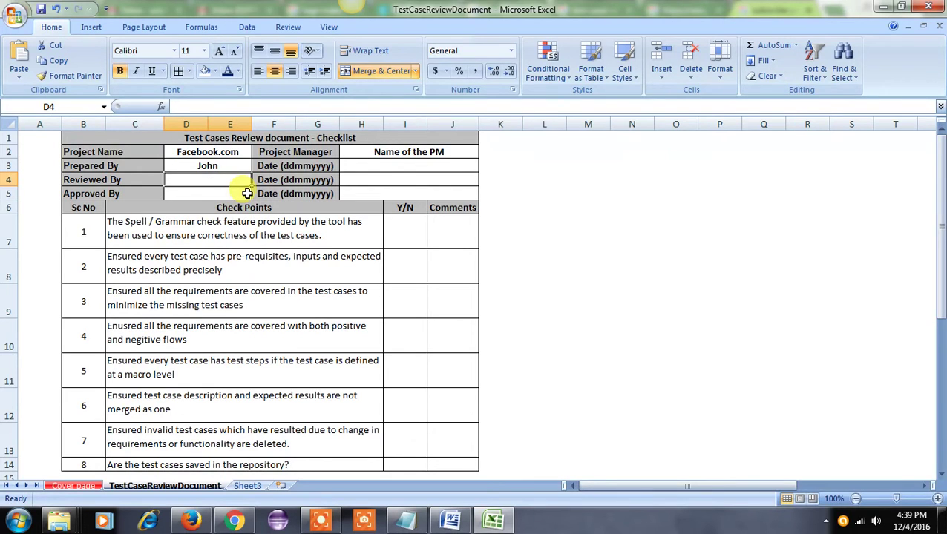
{"action": "left_click", "coordinate": [392, 181]}
{"action": "left_click", "coordinate": [209, 182]}
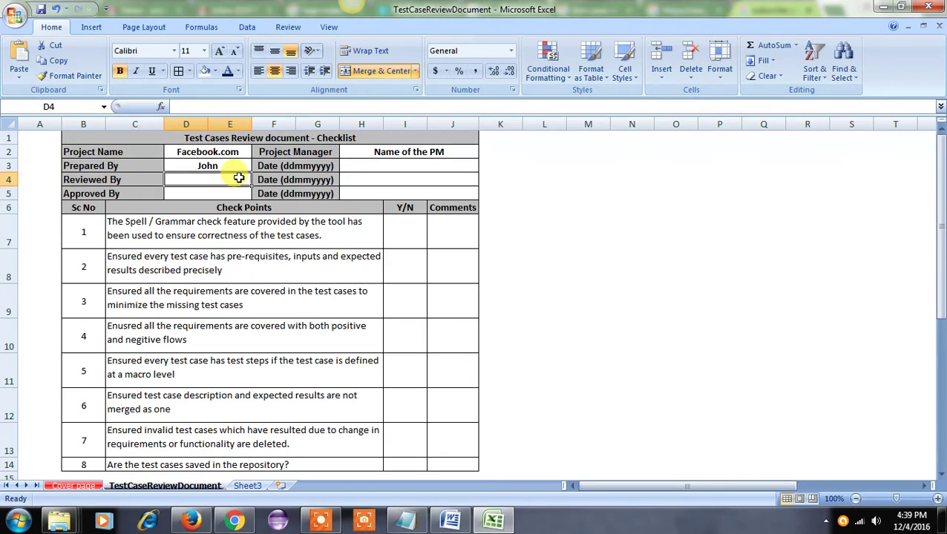
{"action": "type", "text": "Mechelli"}
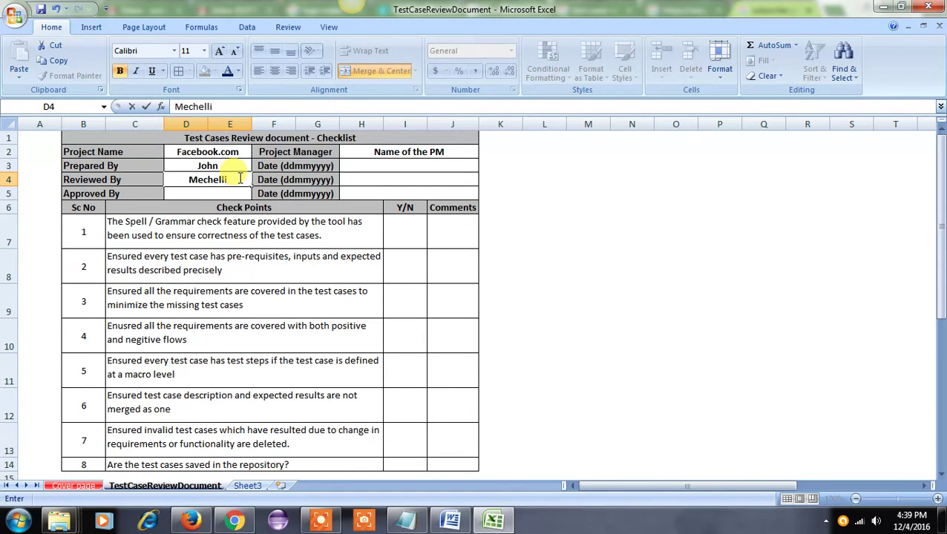
{"action": "left_click", "coordinate": [576, 231]}
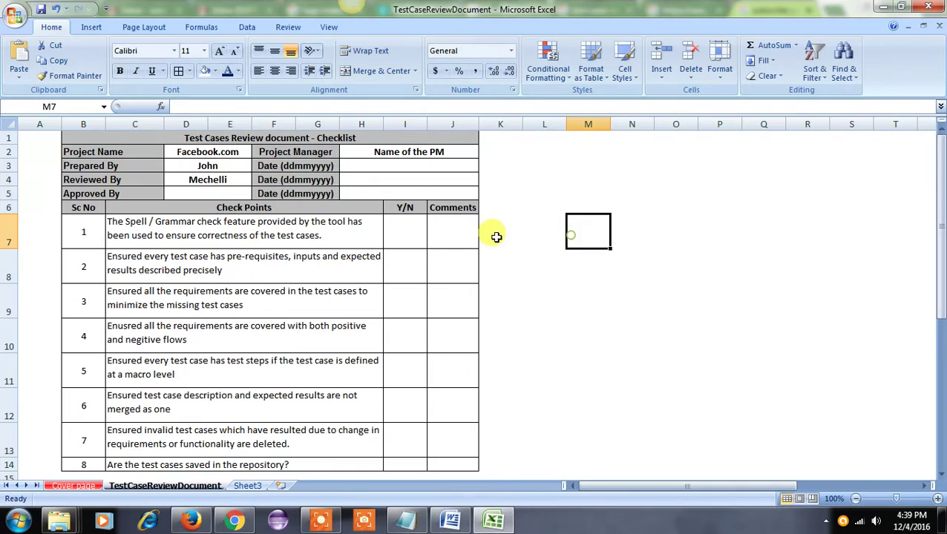
Step: Leave the Approved By fields empty and select the check point rows B7:I14
{"action": "left_click", "coordinate": [232, 195]}
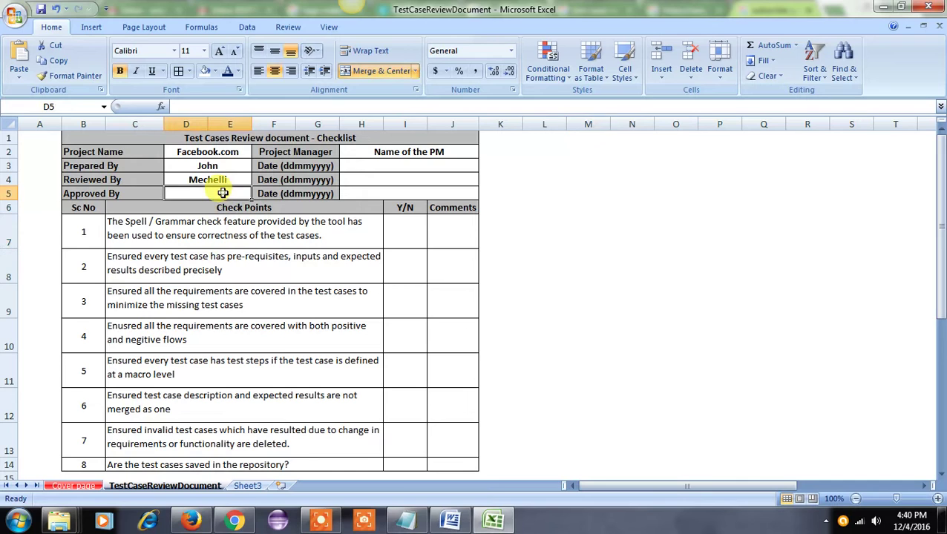
{"action": "left_click", "coordinate": [360, 193]}
{"action": "left_click", "coordinate": [543, 220]}
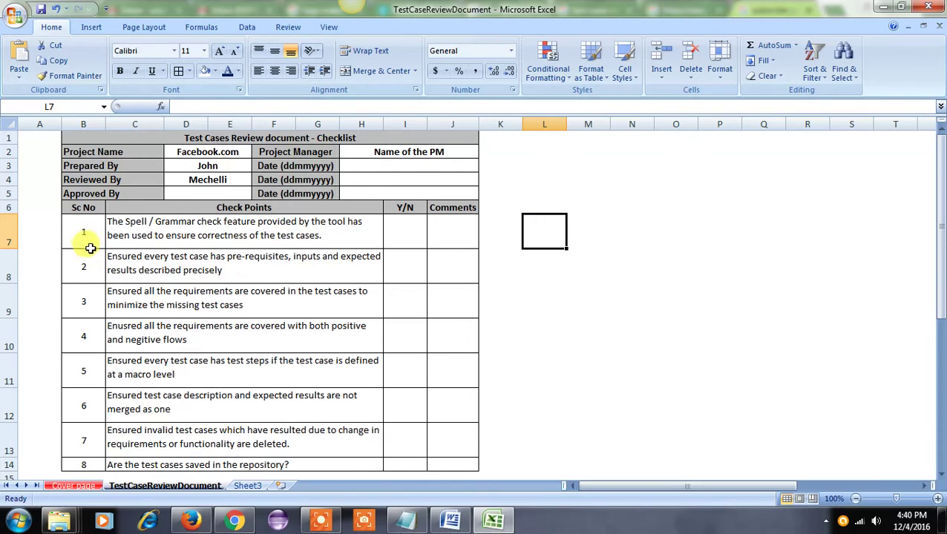
{"action": "left_click_drag", "start_coordinate": [84, 232], "coordinate": [431, 454]}
{"action": "left_click", "coordinate": [169, 310]}
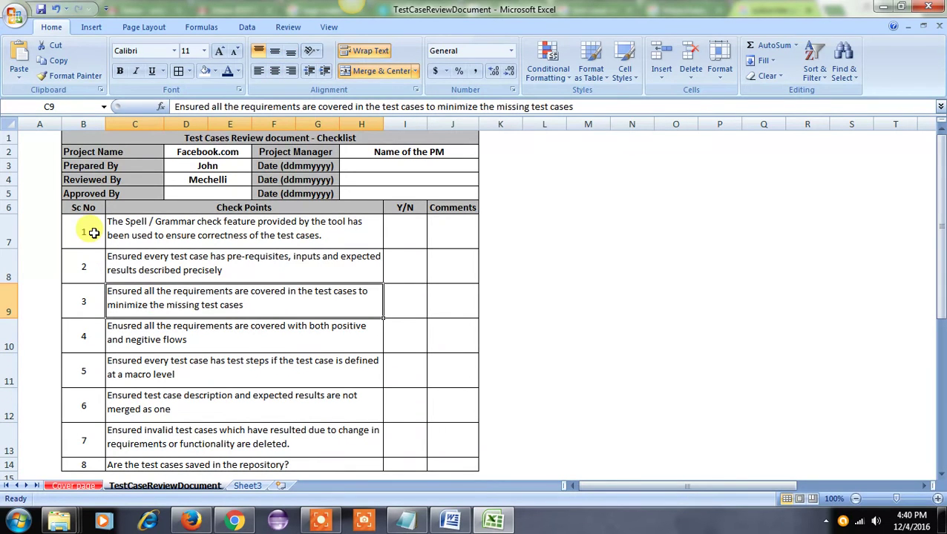
{"action": "left_click", "coordinate": [152, 229]}
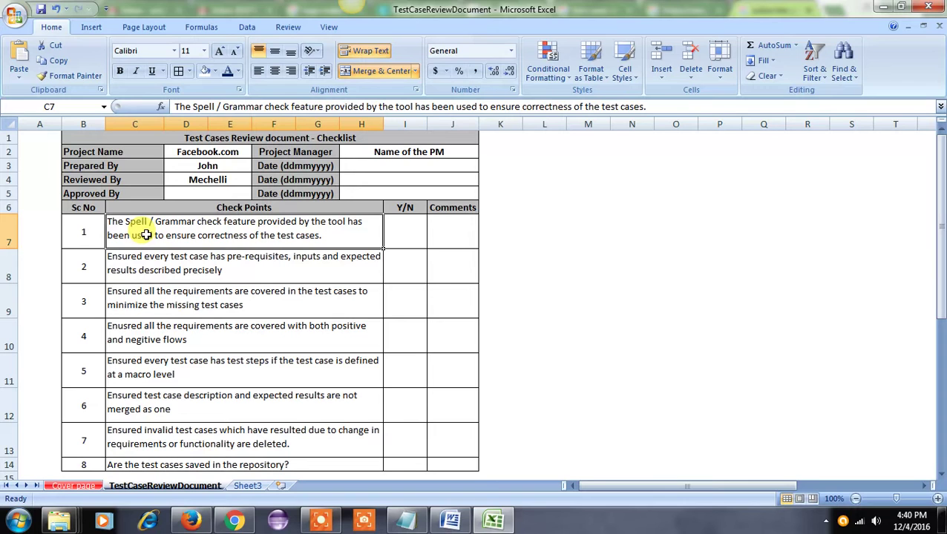
{"action": "left_click", "coordinate": [187, 268]}
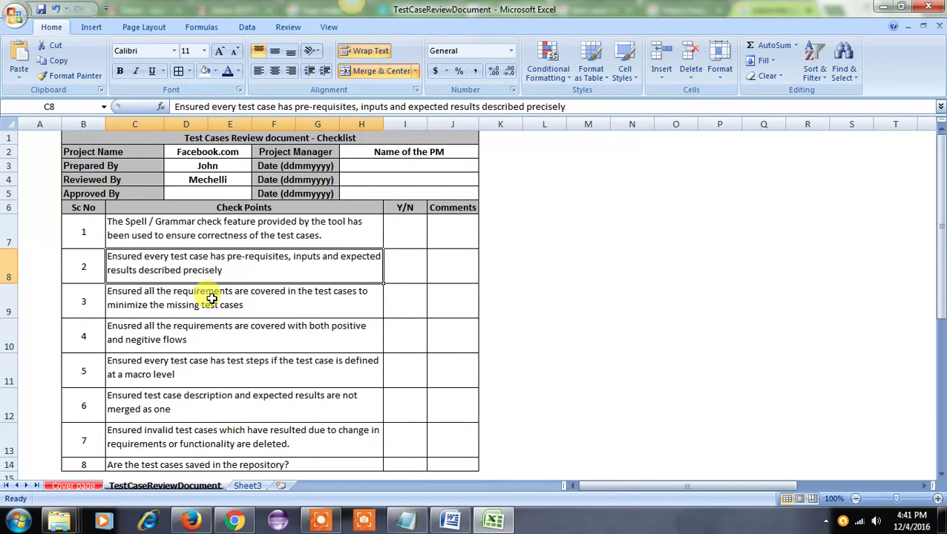
{"action": "left_click", "coordinate": [89, 300]}
{"action": "left_click", "coordinate": [147, 308]}
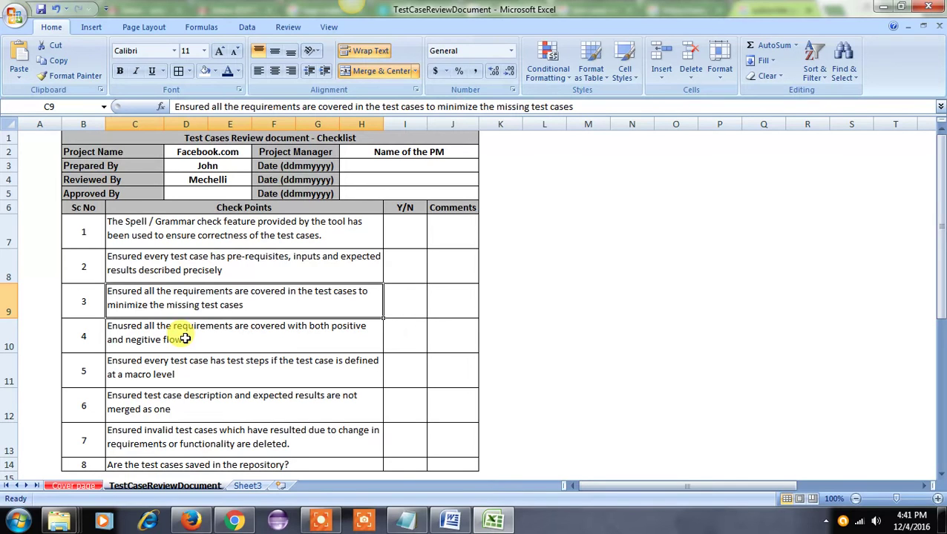
{"action": "left_click", "coordinate": [93, 338]}
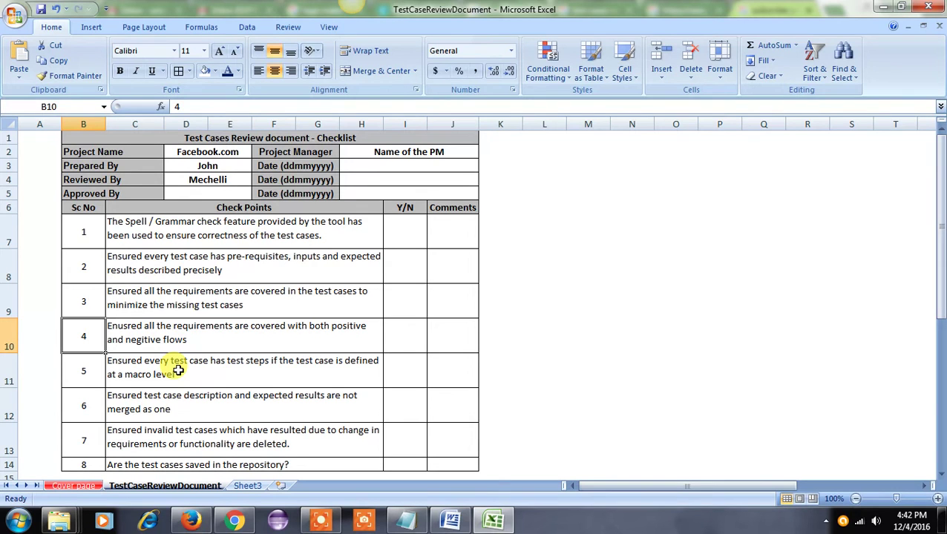
{"action": "left_click", "coordinate": [156, 371]}
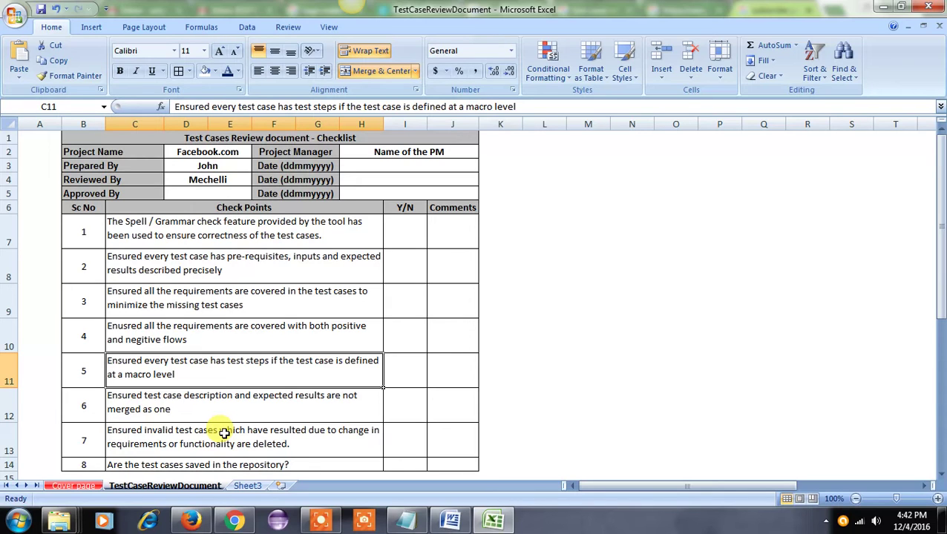
{"action": "left_click", "coordinate": [91, 404]}
{"action": "left_click", "coordinate": [149, 403]}
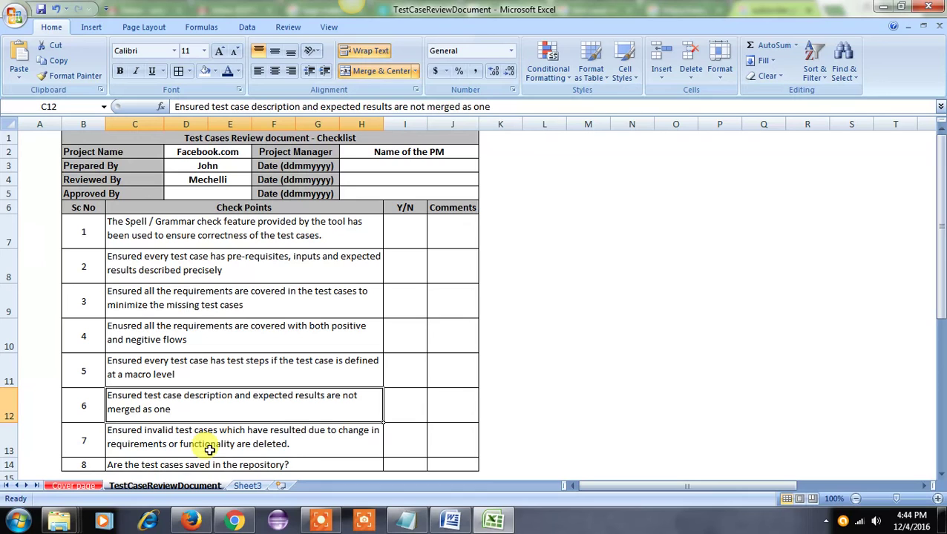
{"action": "left_click", "coordinate": [202, 463]}
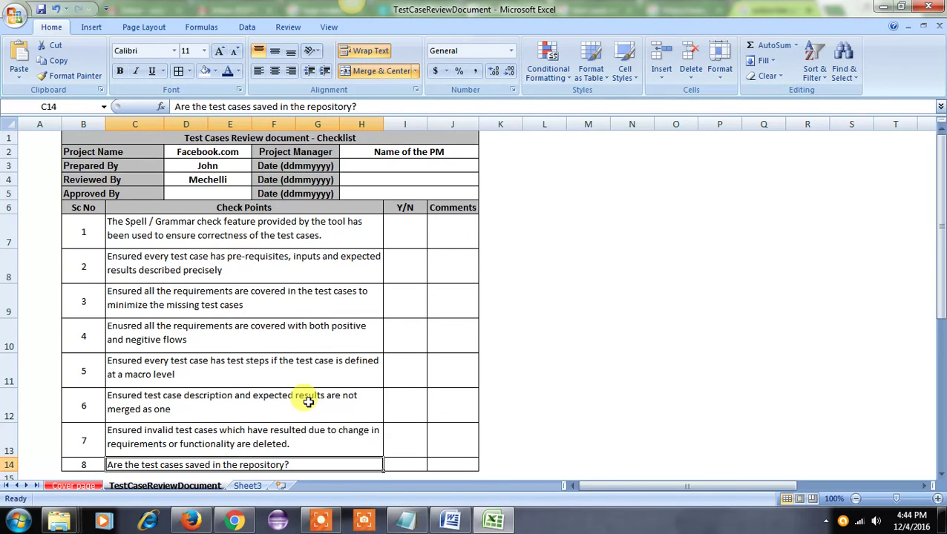
{"action": "left_click_drag", "start_coordinate": [171, 233], "coordinate": [185, 456]}
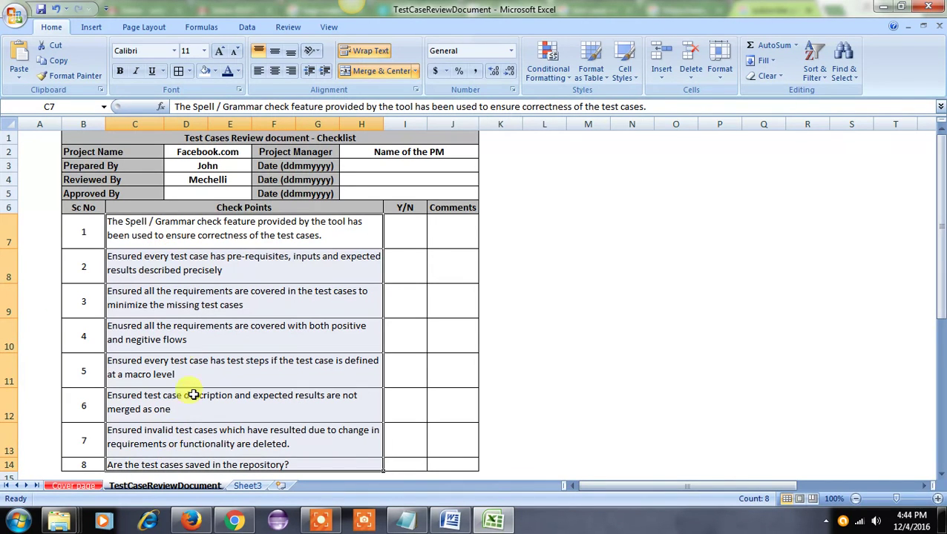
{"action": "left_click", "coordinate": [188, 287]}
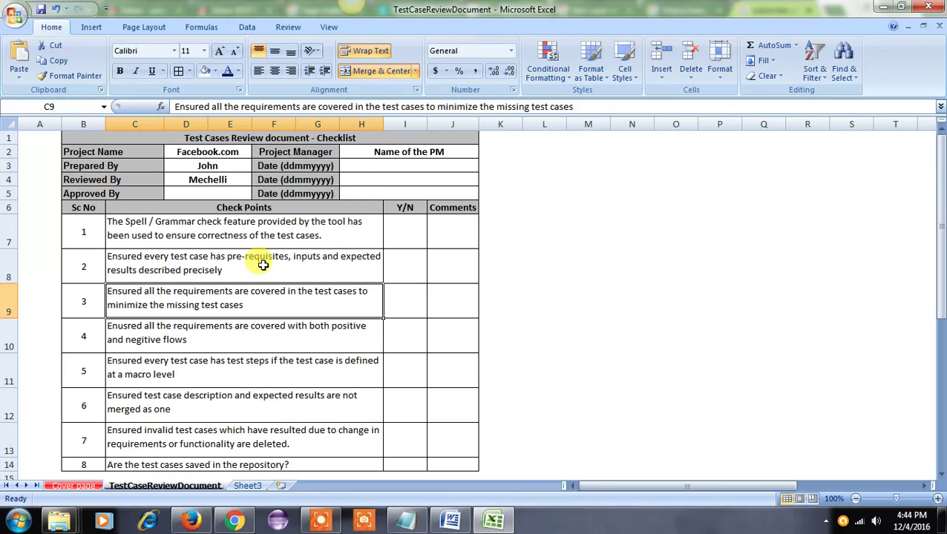
{"action": "left_click", "coordinate": [247, 233]}
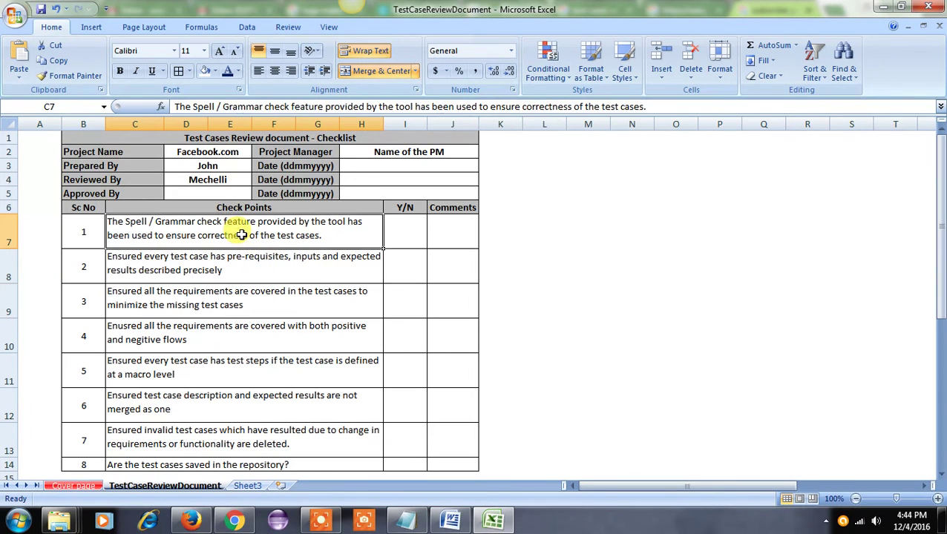
{"action": "left_click", "coordinate": [259, 264]}
{"action": "left_click", "coordinate": [258, 297]}
{"action": "left_click", "coordinate": [250, 329]}
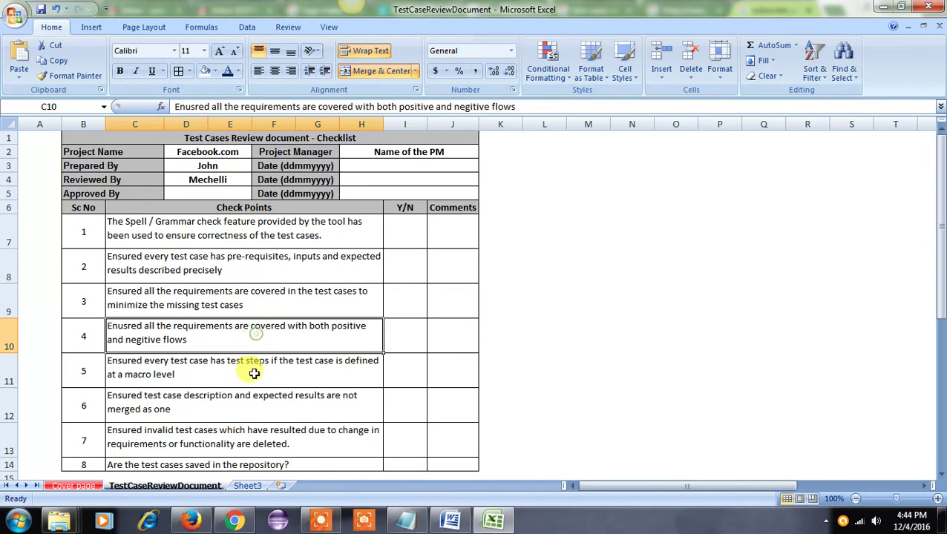
{"action": "left_click", "coordinate": [249, 369]}
{"action": "left_click", "coordinate": [390, 230]}
{"action": "left_click", "coordinate": [408, 270]}
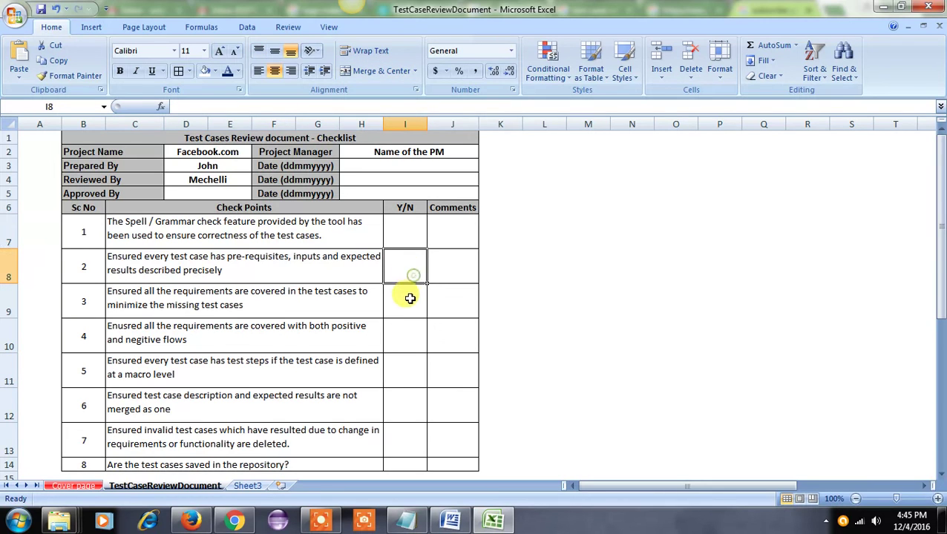
{"action": "left_click", "coordinate": [407, 300]}
{"action": "left_click", "coordinate": [400, 335]}
{"action": "left_click", "coordinate": [405, 369]}
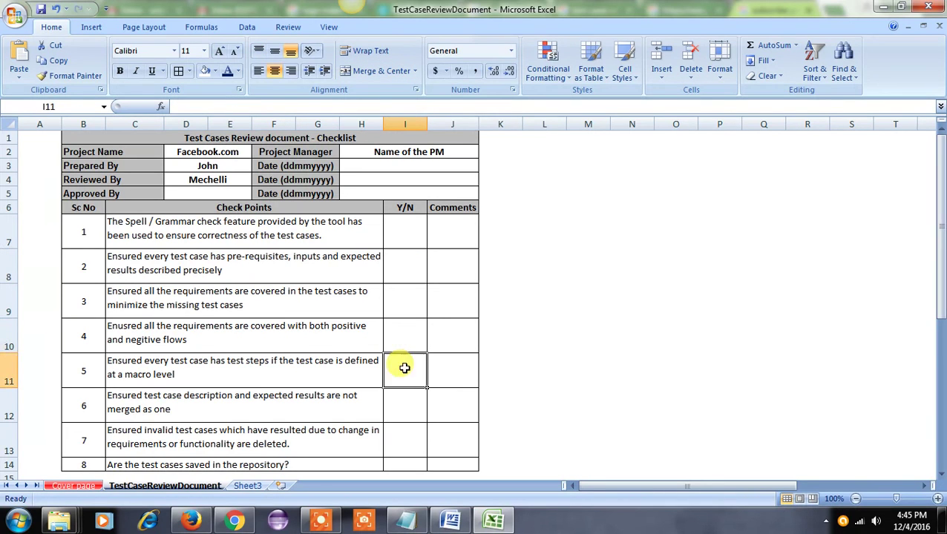
{"action": "left_click", "coordinate": [403, 405]}
{"action": "left_click", "coordinate": [332, 235]}
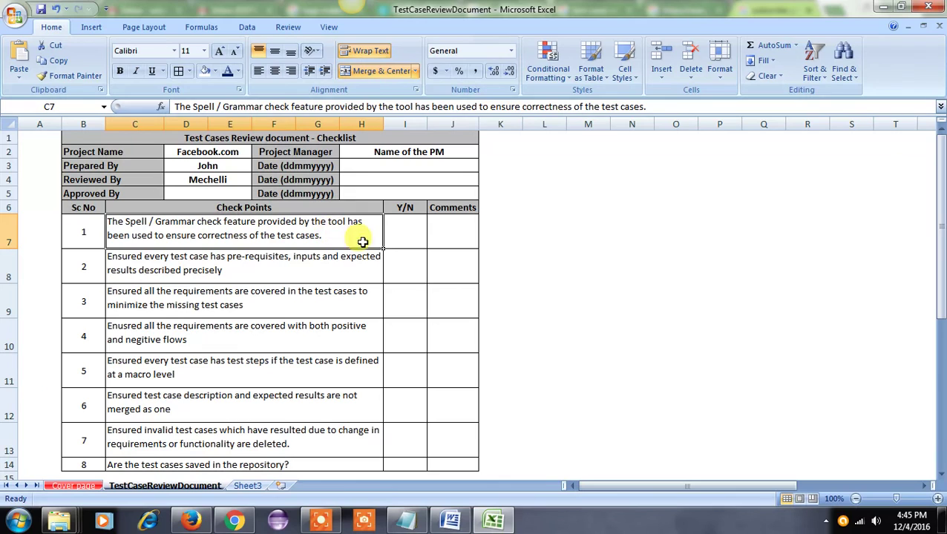
{"action": "left_click", "coordinate": [393, 229]}
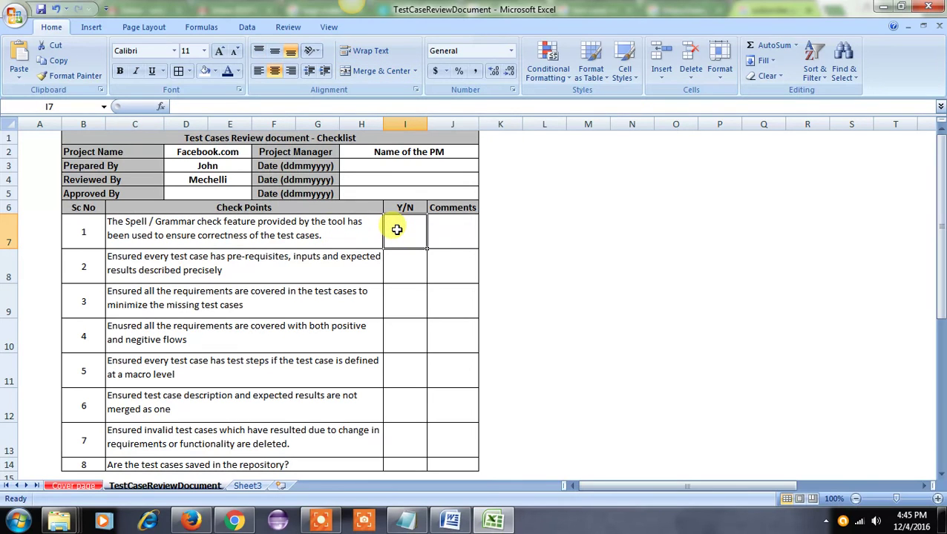
{"action": "left_click", "coordinate": [401, 264]}
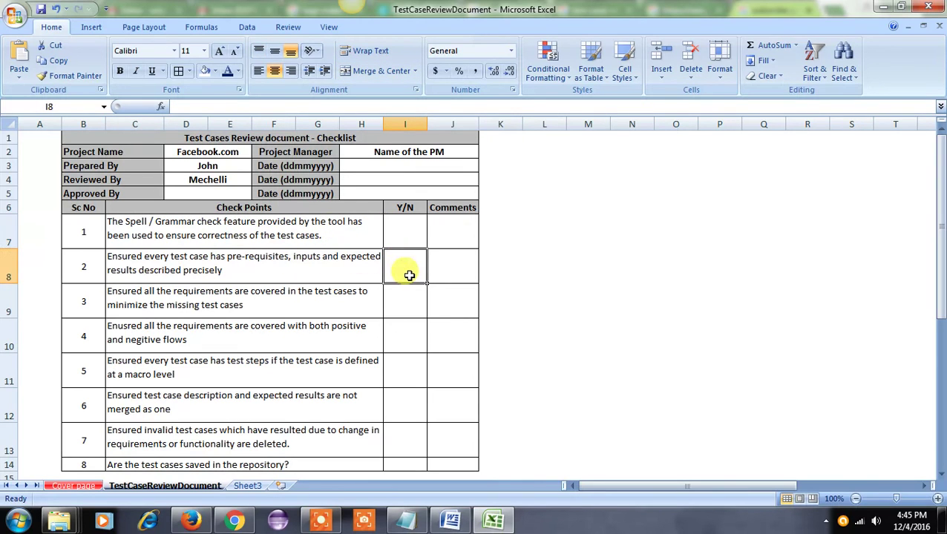
{"action": "left_click", "coordinate": [463, 230]}
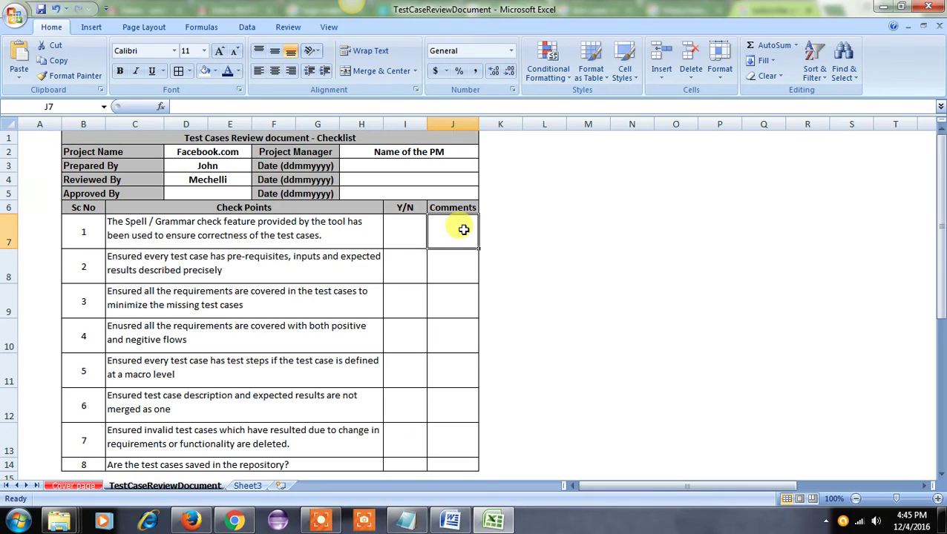